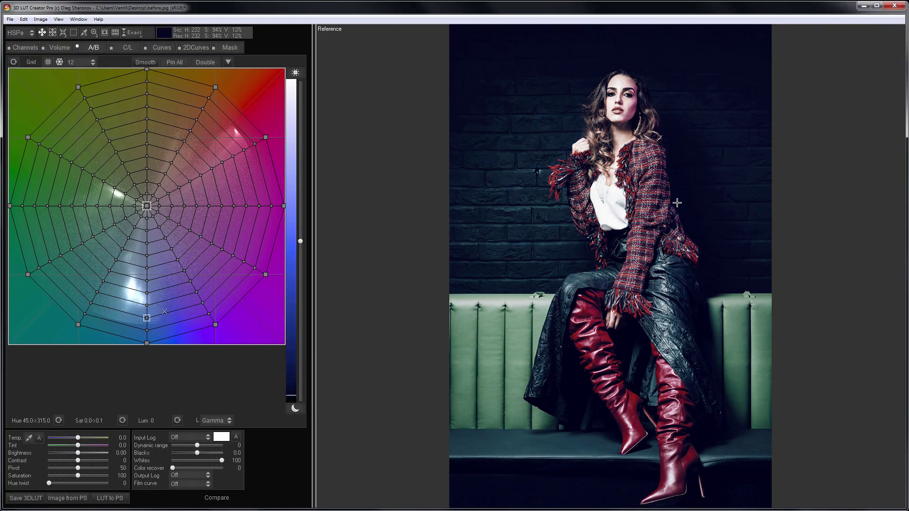
# Step: Show the portrait as After beside the darker, cooler Reference in a split view
pyautogui.hotkey('ctrl', 'r')
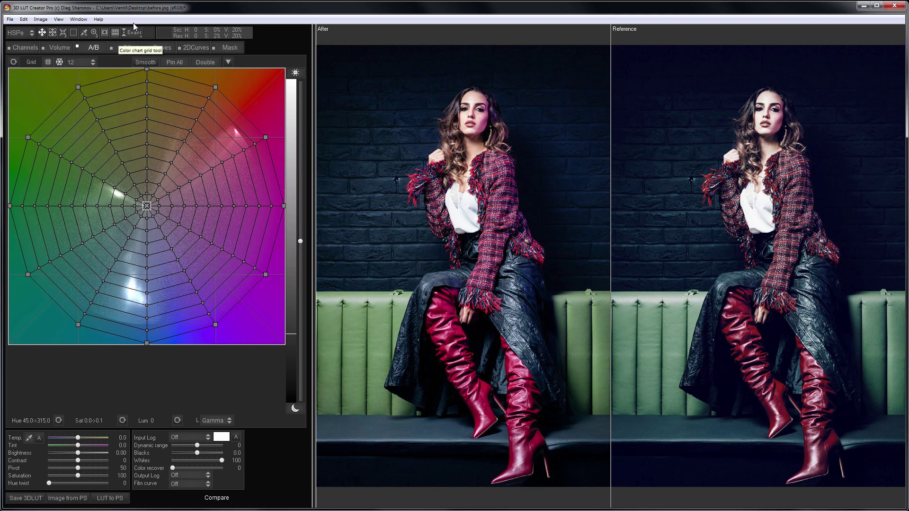
# Step: Sample the jacket's colour with the eyedropper and return to the single portrait view
pyautogui.click(84, 32)
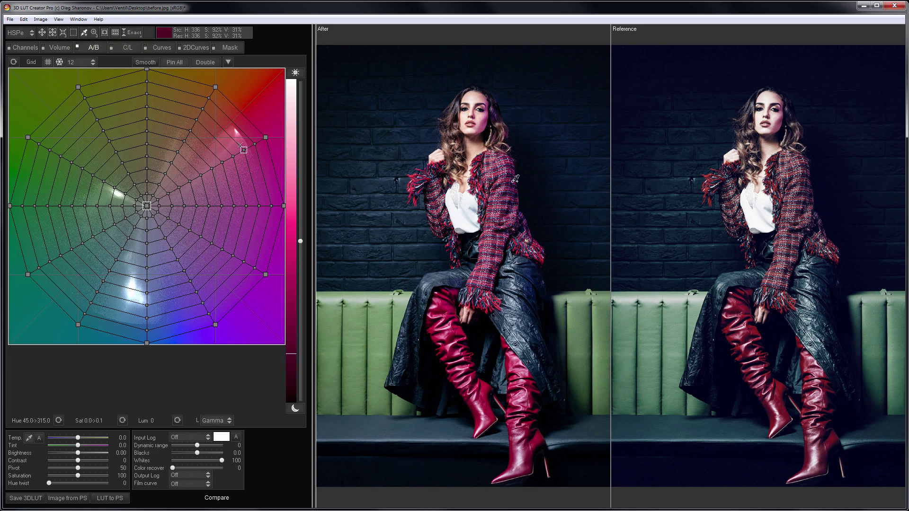
pyautogui.press('c')
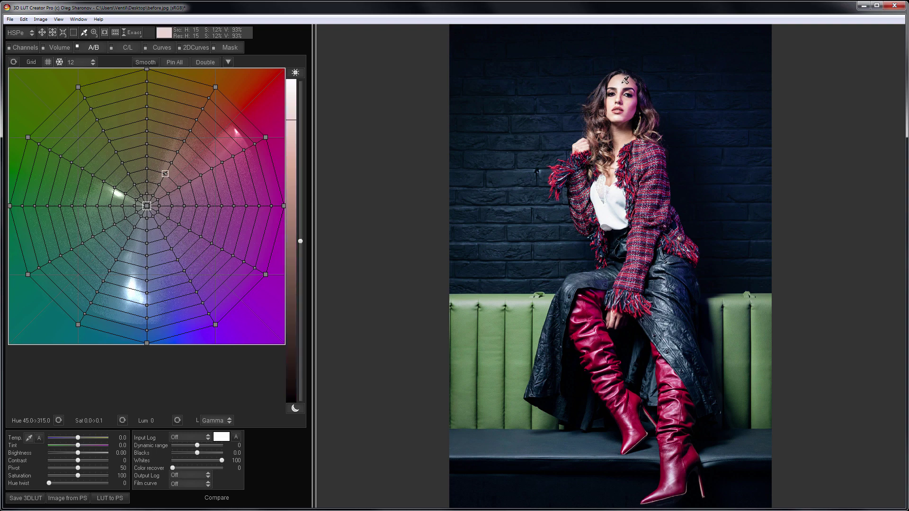
# Step: Sample paired swatches of face, hair, neck and magenta jacket in the working and reference photos
pyautogui.hotkey('ctrl', 'r')
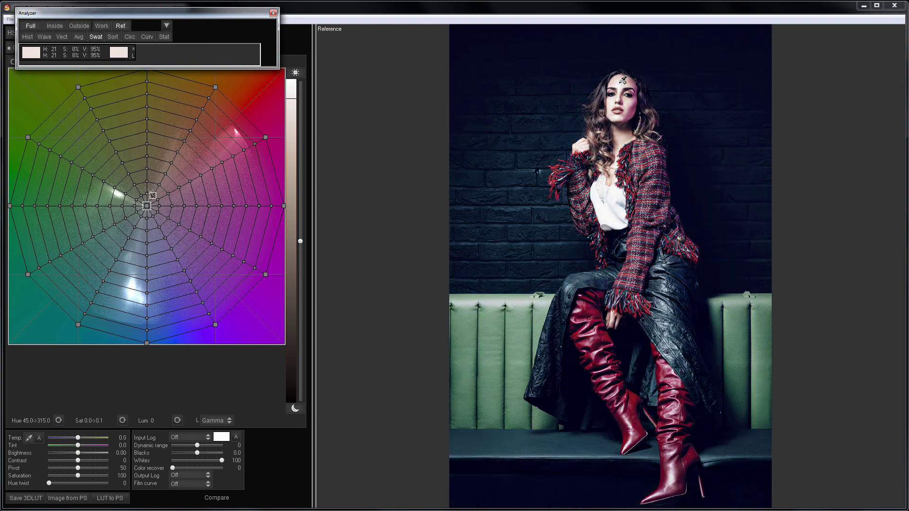
pyautogui.click(623, 80)
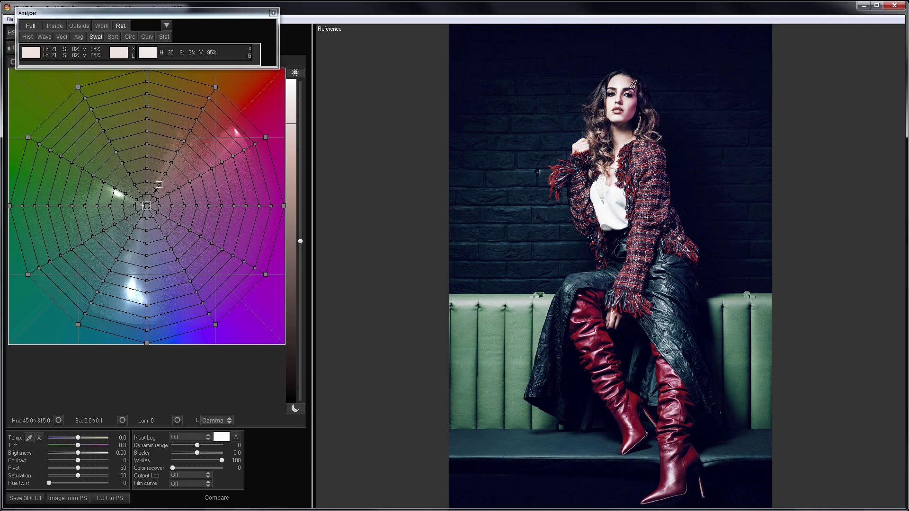
pyautogui.click(635, 81)
pyautogui.hotkey('ctrl', 'r')
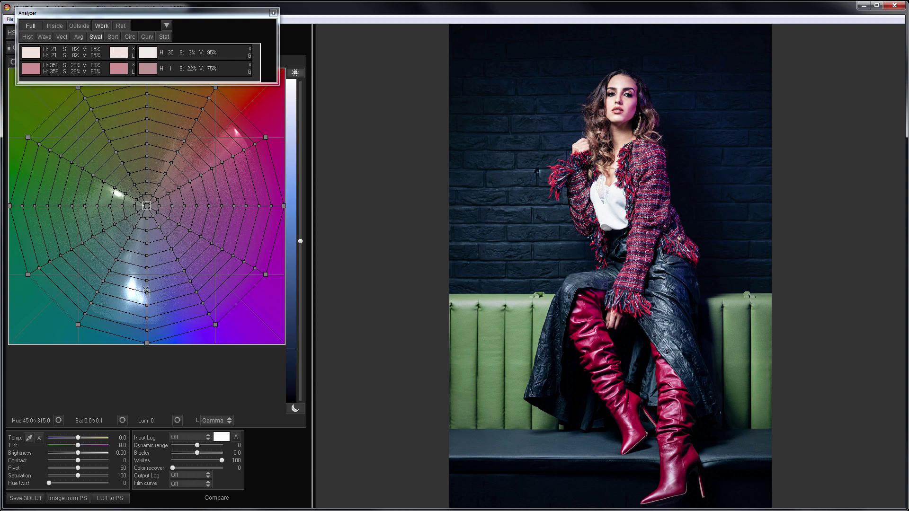
pyautogui.click(634, 106)
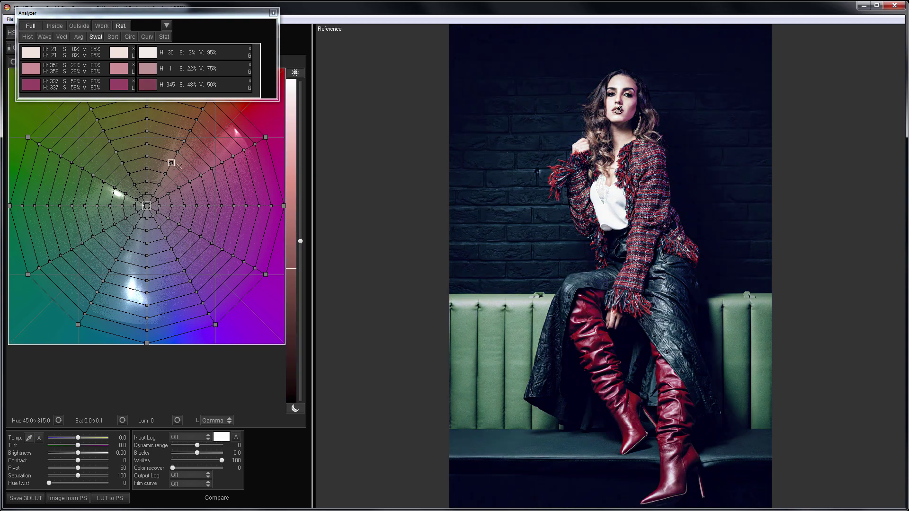
pyautogui.click(618, 109)
pyautogui.click(632, 126)
pyautogui.click(624, 140)
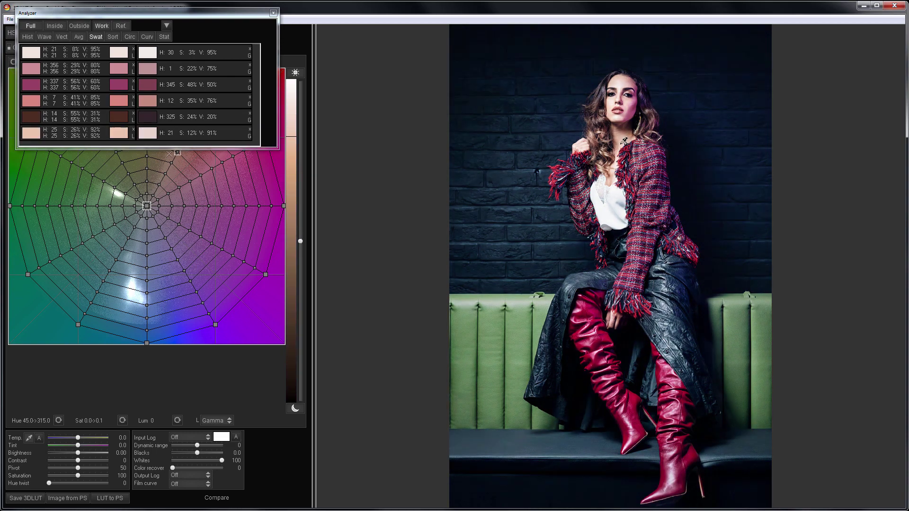
pyautogui.click(652, 109)
pyautogui.click(606, 90)
pyautogui.click(605, 116)
pyautogui.click(595, 135)
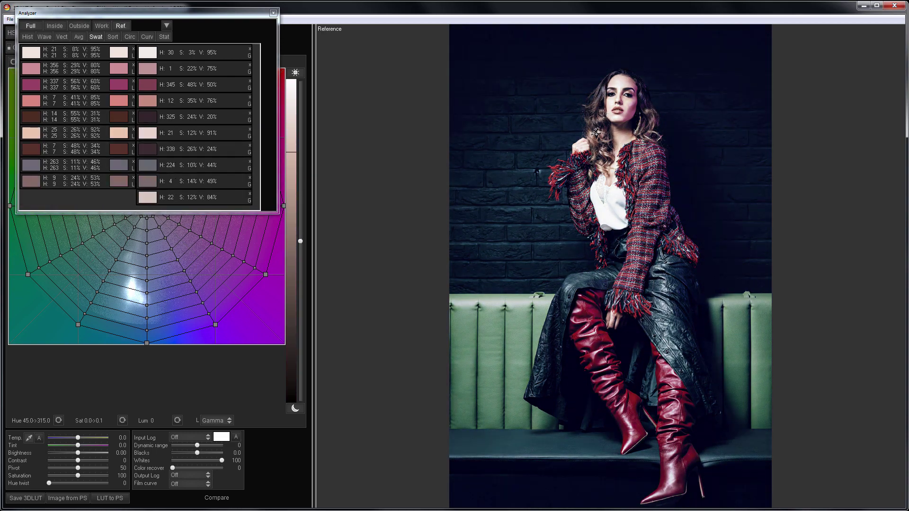
# Step: Add swatches for light skin, the blue-grey coat tones and the red boots
pyautogui.click(560, 166)
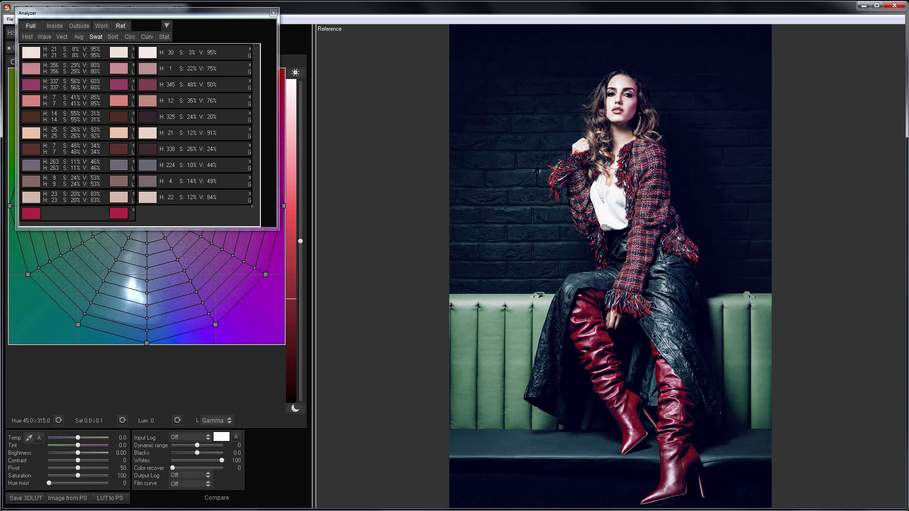
pyautogui.click(663, 303)
pyautogui.click(677, 323)
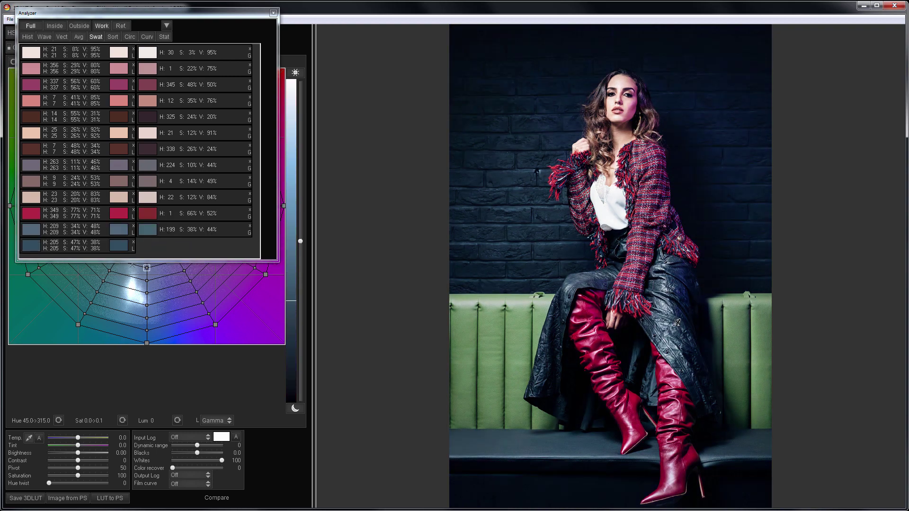
pyautogui.click(553, 325)
pyautogui.click(636, 396)
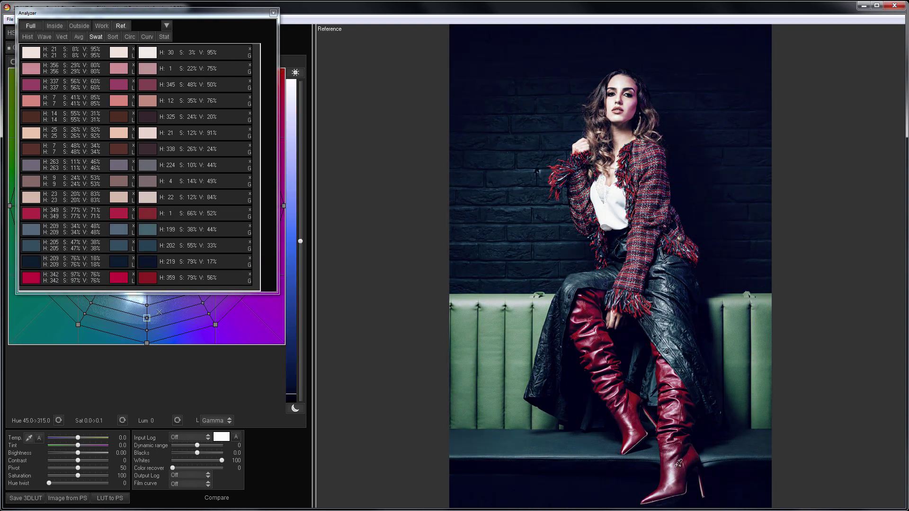
pyautogui.click(680, 486)
pyautogui.click(668, 462)
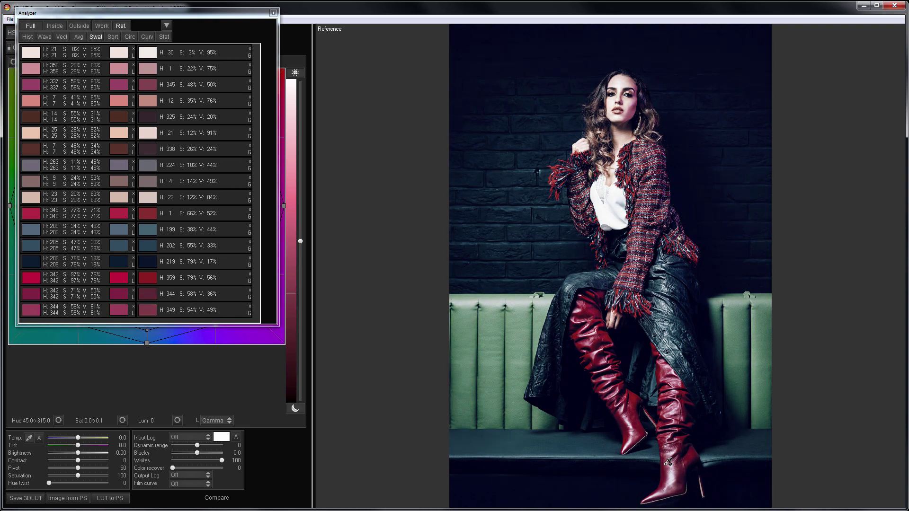
# Step: Add bench green, seat grey-blue and dark blue wall swatches, then move the Analyzer lower
pyautogui.click(495, 302)
pyautogui.click(488, 414)
pyautogui.click(740, 415)
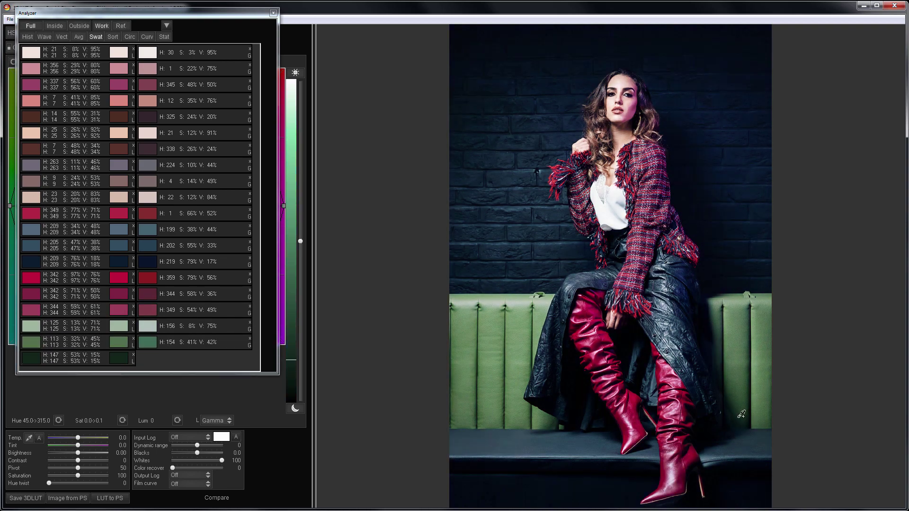
pyautogui.click(509, 441)
pyautogui.click(544, 488)
pyautogui.click(515, 208)
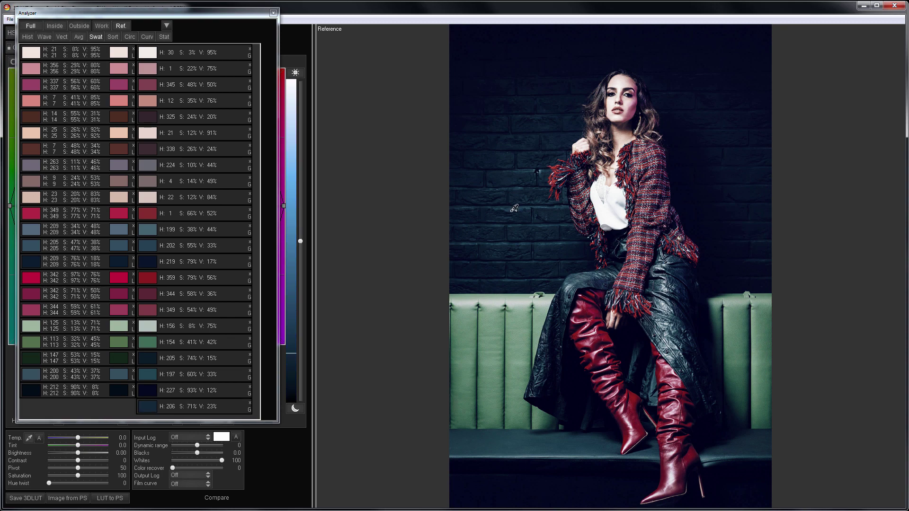
pyautogui.click(573, 250)
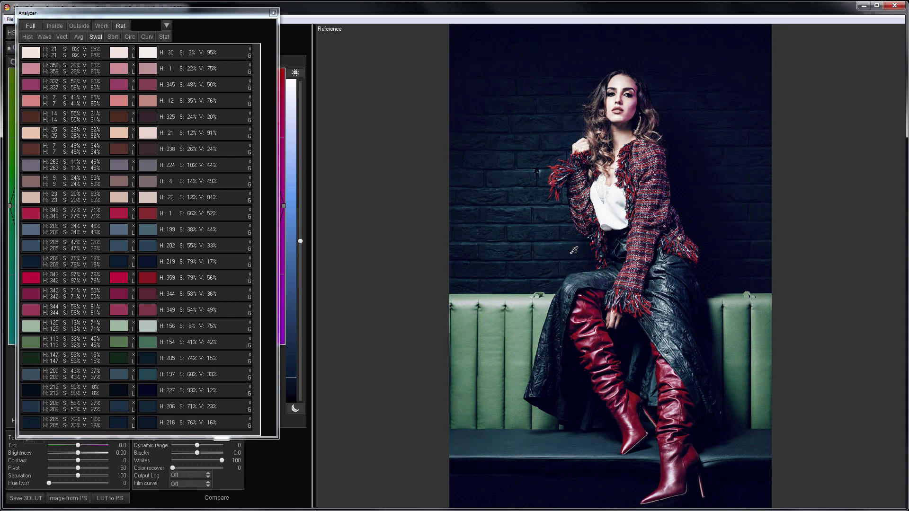
pyautogui.click(669, 102)
pyautogui.click(196, 322)
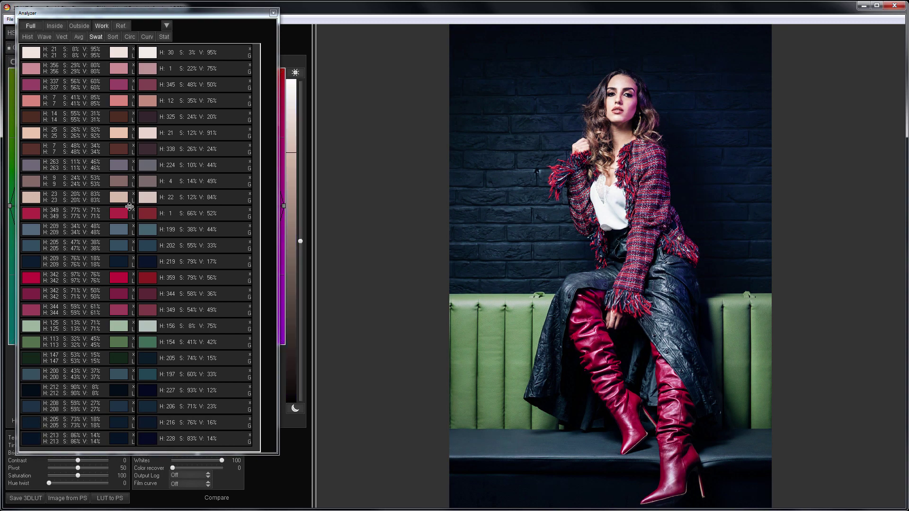
pyautogui.moveTo(194, 18); pyautogui.dragTo(193, 55)
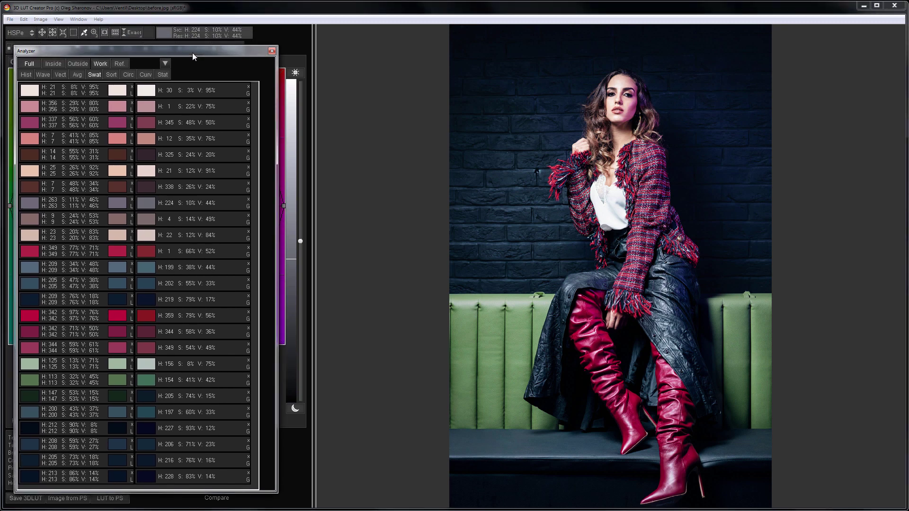
# Step: Match the photo to the reference using Color swatches with the Matrix method
pyautogui.click(115, 33)
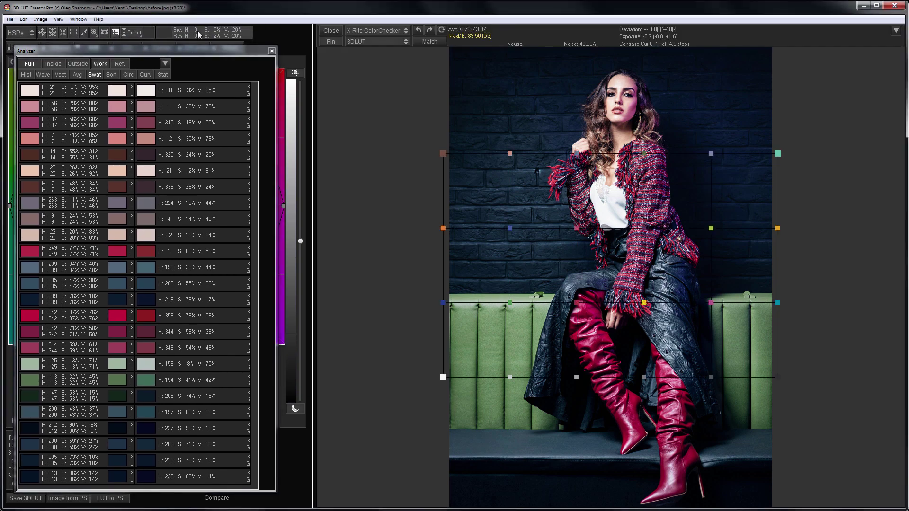
pyautogui.click(396, 31)
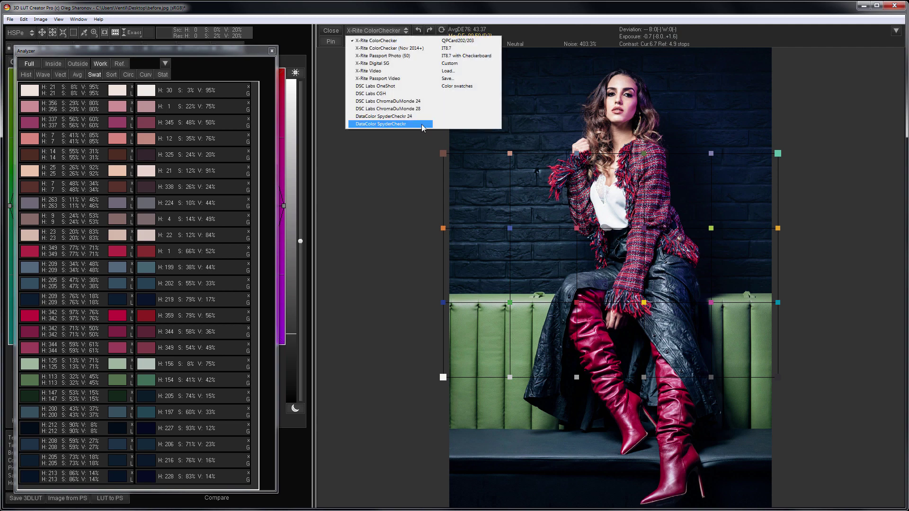
pyautogui.click(462, 86)
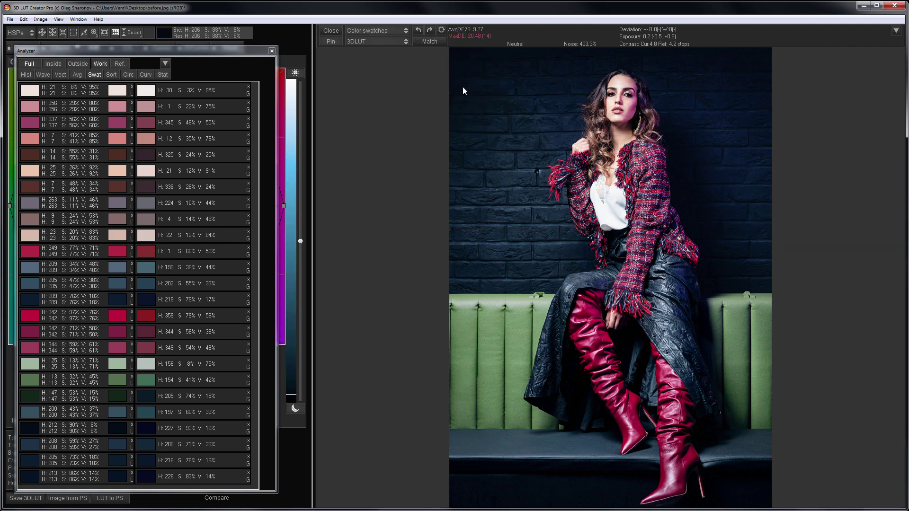
pyautogui.click(371, 43)
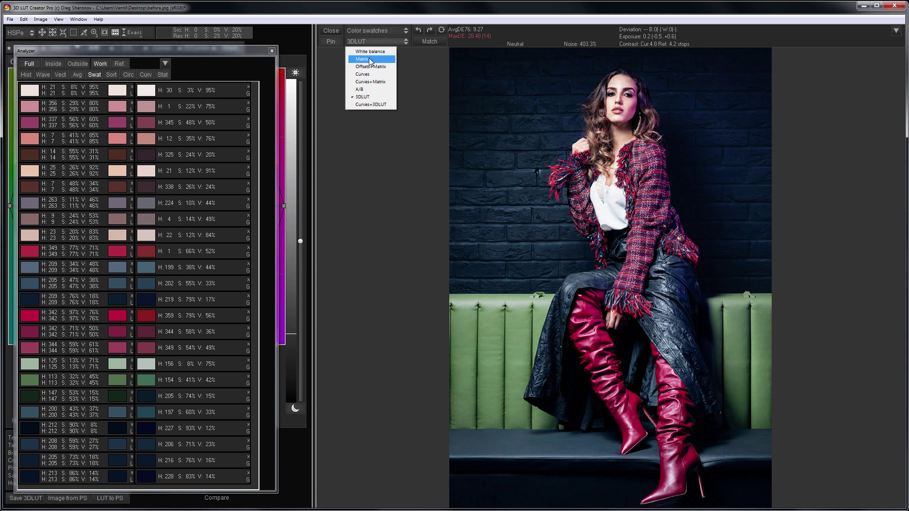
pyautogui.click(378, 52)
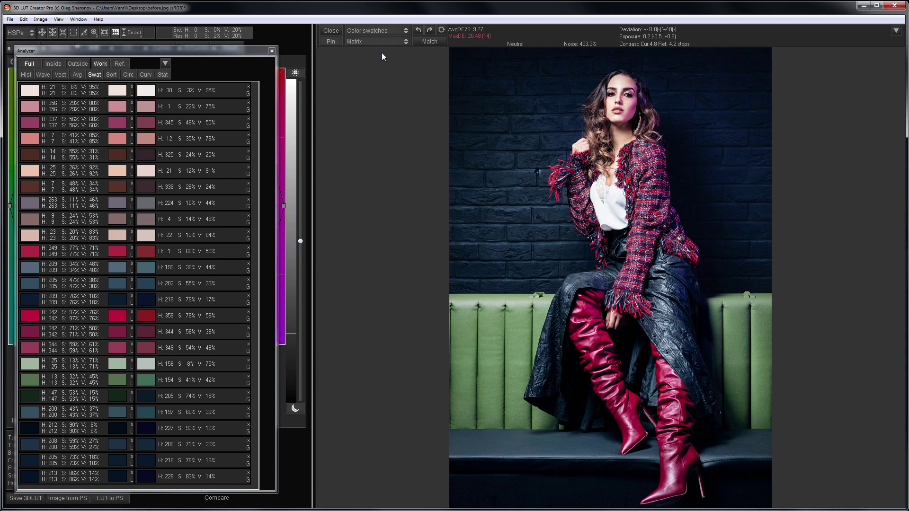
pyautogui.click(420, 41)
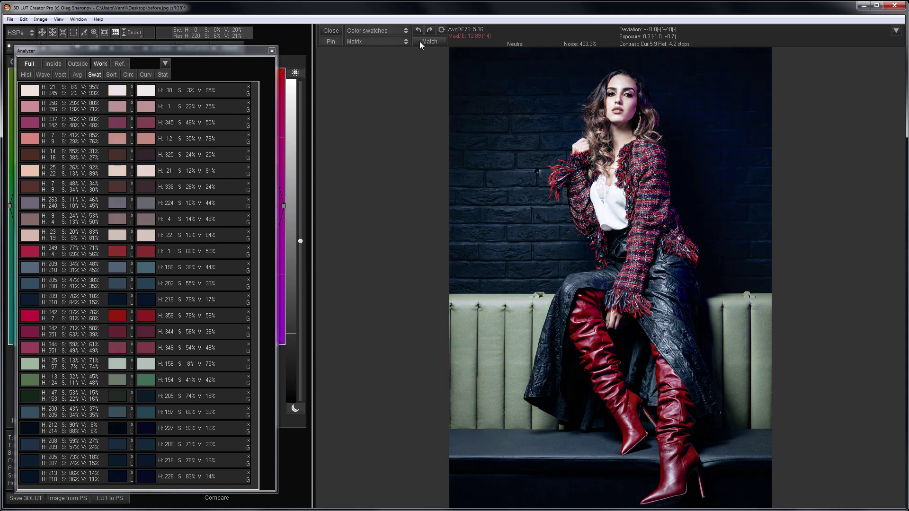
# Step: Set the match method to A/B and close the Analyzer and colour matching bar
pyautogui.click(377, 41)
pyautogui.click(377, 92)
pyautogui.click(271, 50)
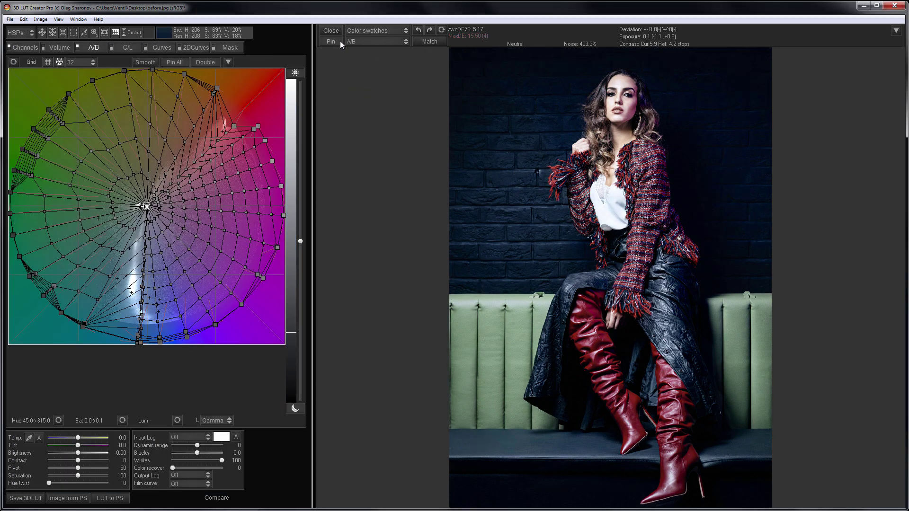
pyautogui.click(331, 31)
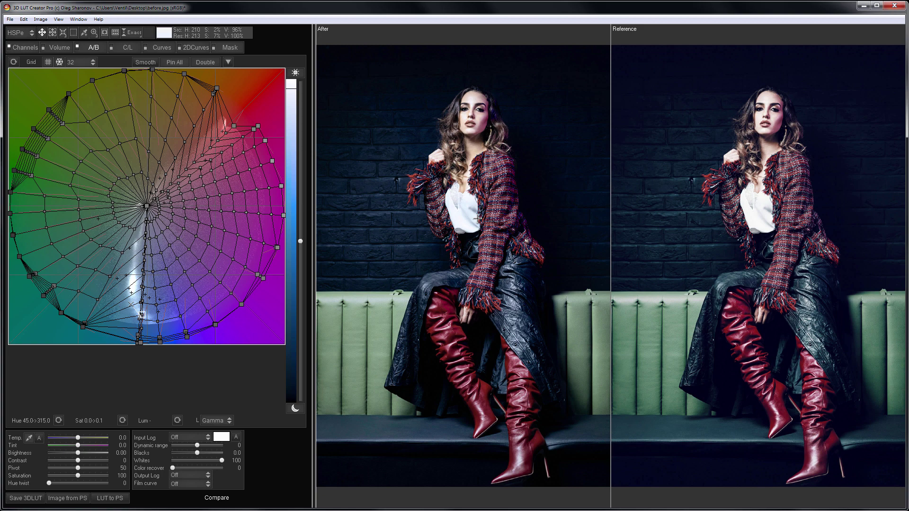
# Step: Generate graded curves from the match and lift the shadows on the Master curve
pyautogui.click(166, 50)
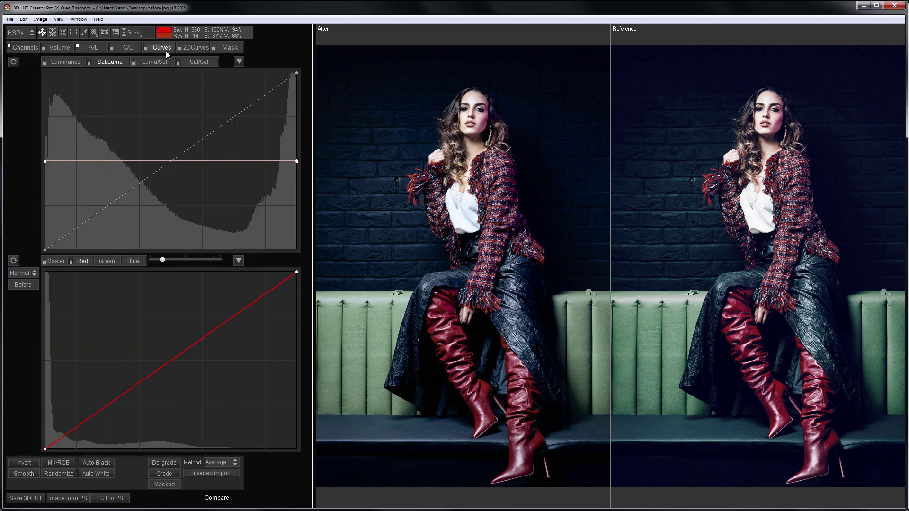
pyautogui.click(165, 473)
pyautogui.click(55, 261)
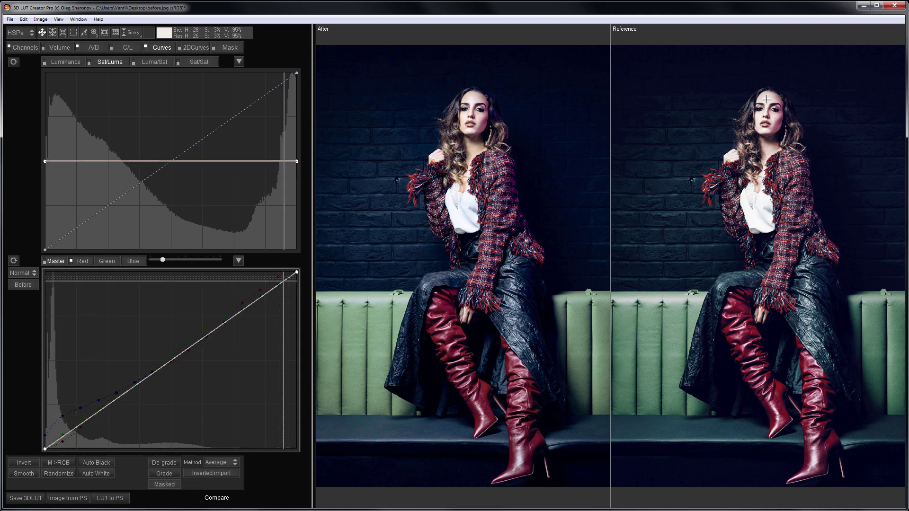
pyautogui.click(272, 287)
pyautogui.moveTo(75, 427); pyautogui.dragTo(38, 441)
# Step: Lower Sat/Luma saturation in darkest and brightest tones, check against Before, and straighten the Master shadow point
pyautogui.moveTo(296, 161); pyautogui.dragTo(296, 182)
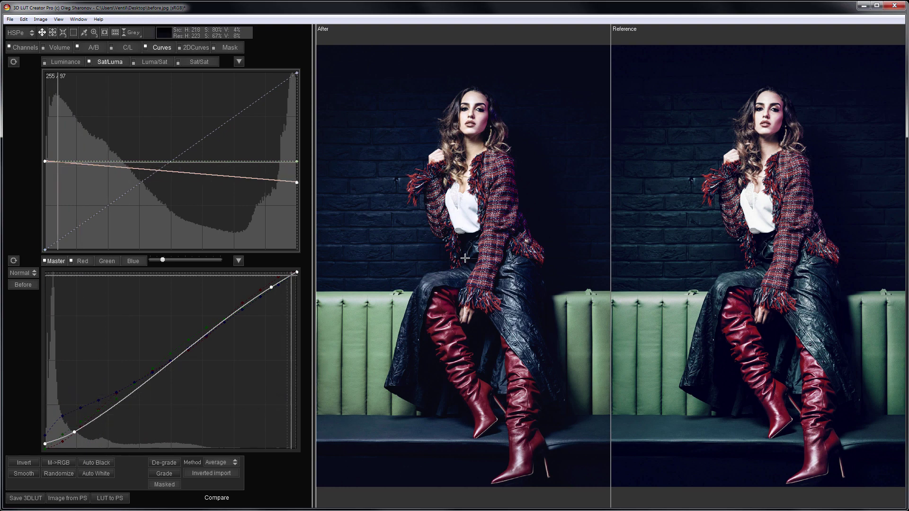
pyautogui.click(107, 165)
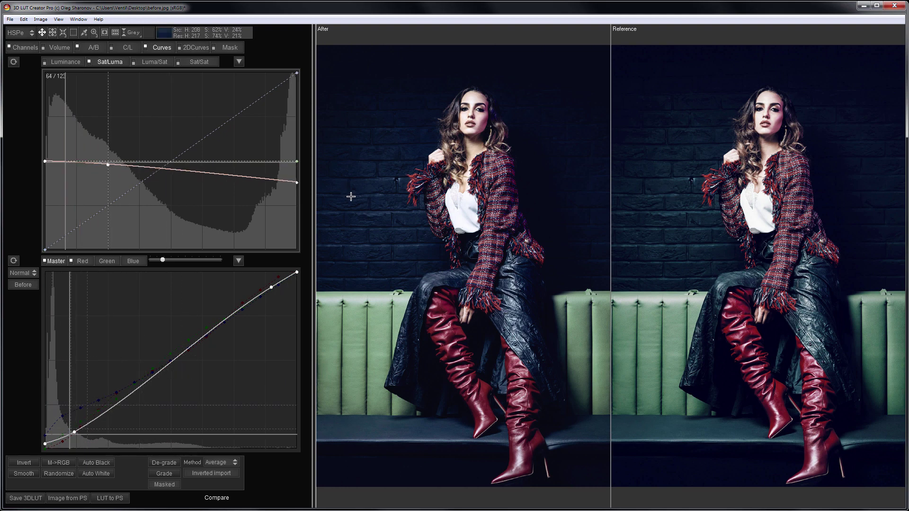
pyautogui.moveTo(35, 158); pyautogui.dragTo(27, 215)
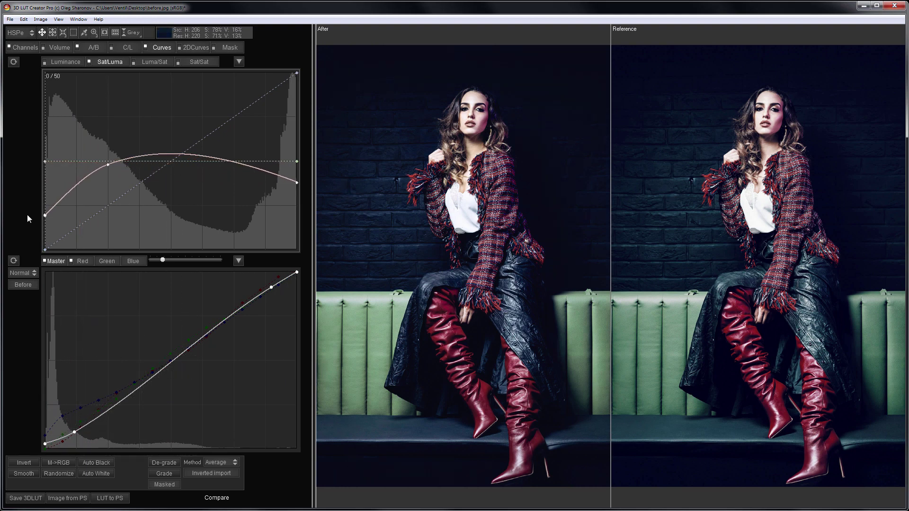
pyautogui.moveTo(161, 155); pyautogui.dragTo(189, 178)
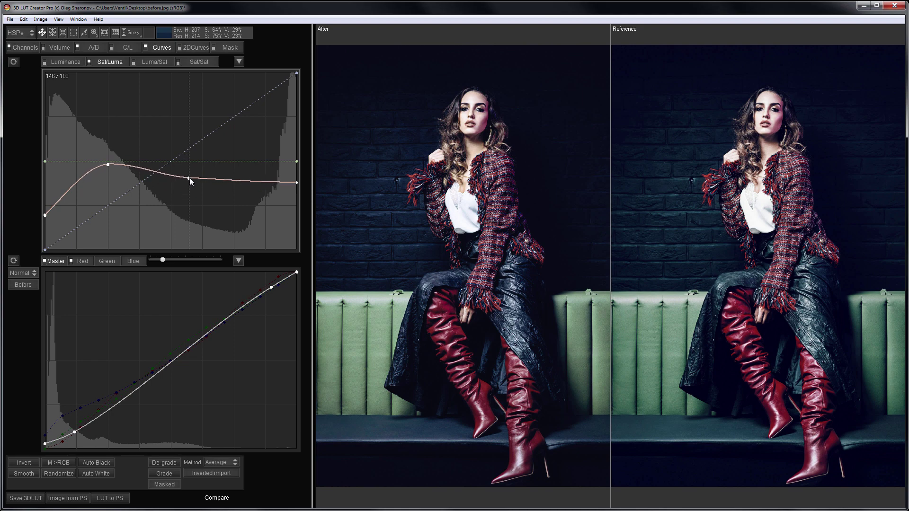
pyautogui.moveTo(299, 183); pyautogui.dragTo(301, 194)
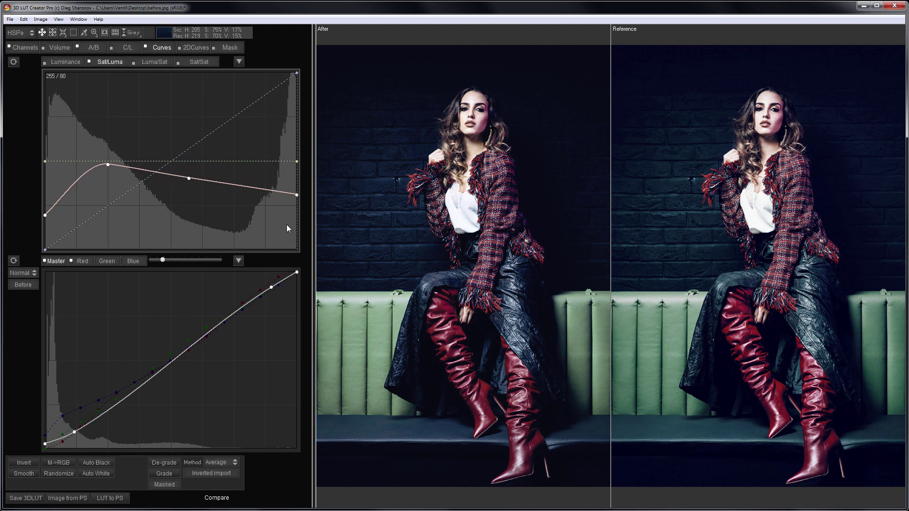
pyautogui.press('b')
pyautogui.press('b')
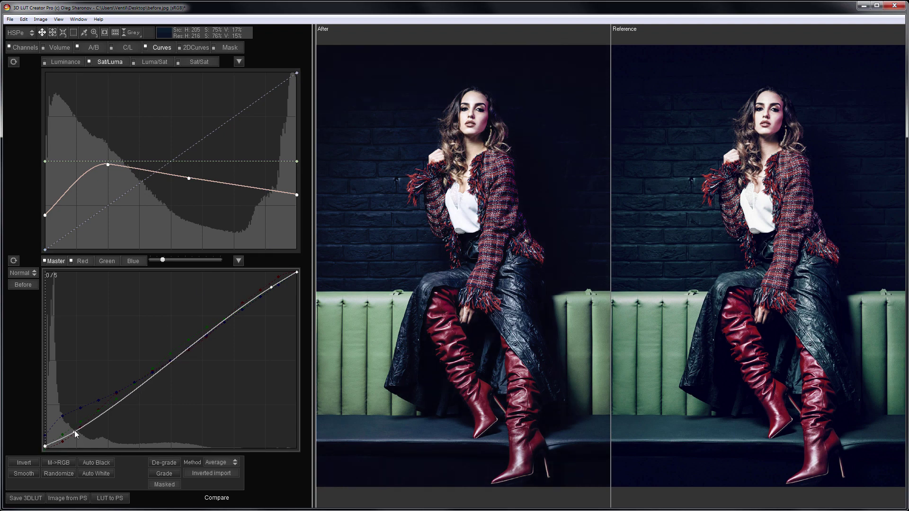
pyautogui.moveTo(75, 432); pyautogui.dragTo(73, 427)
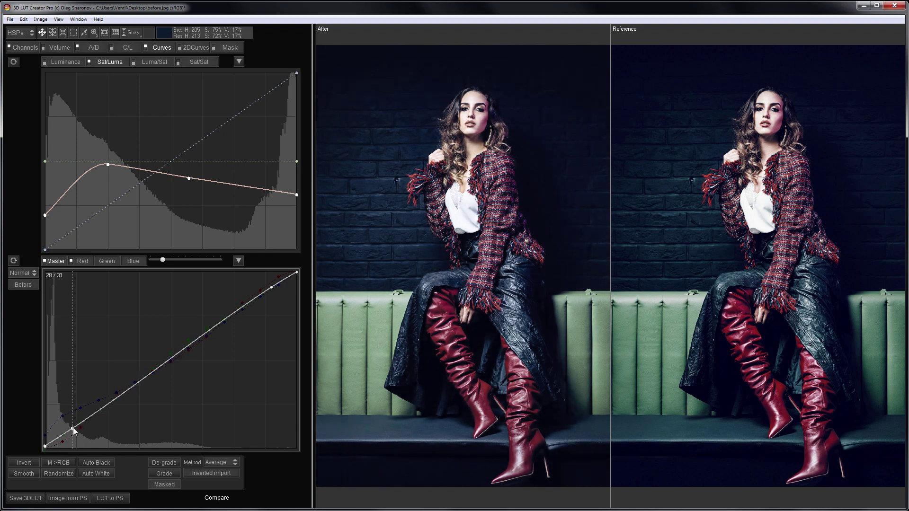
pyautogui.click(97, 49)
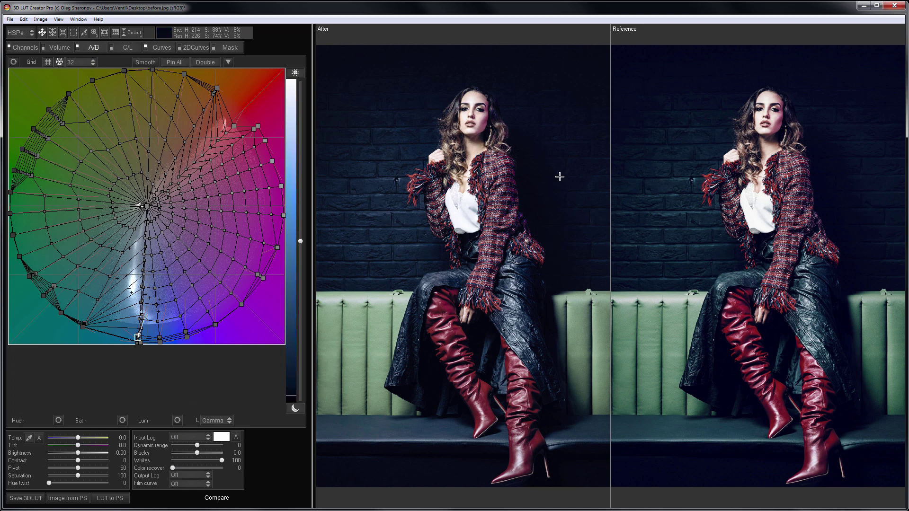
# Step: Nudge a node in the lower blue region of the A/B hue grid to refine the cool tones
pyautogui.click(160, 341)
pyautogui.click(160, 344)
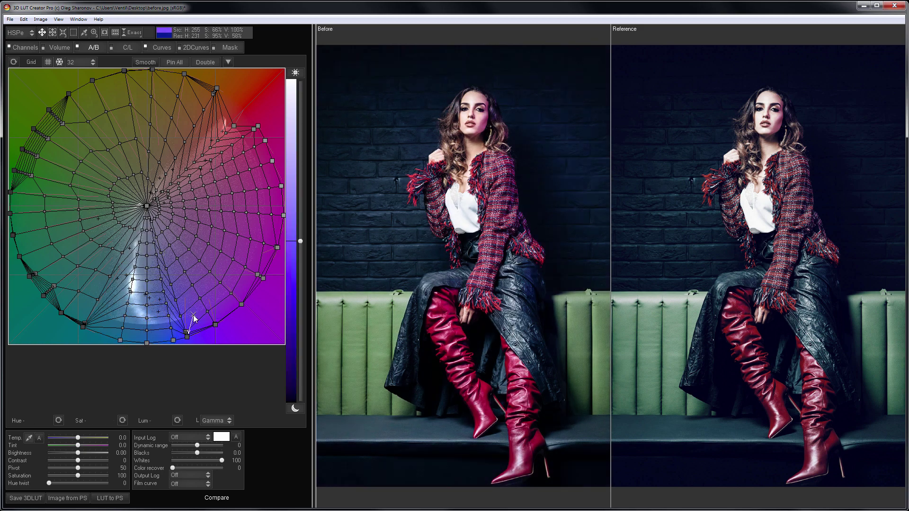
pyautogui.moveTo(194, 318); pyautogui.dragTo(187, 331)
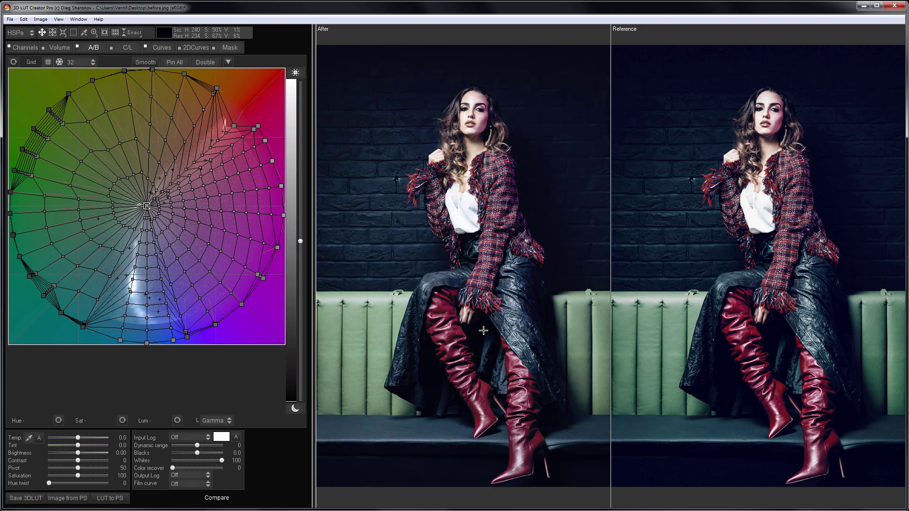